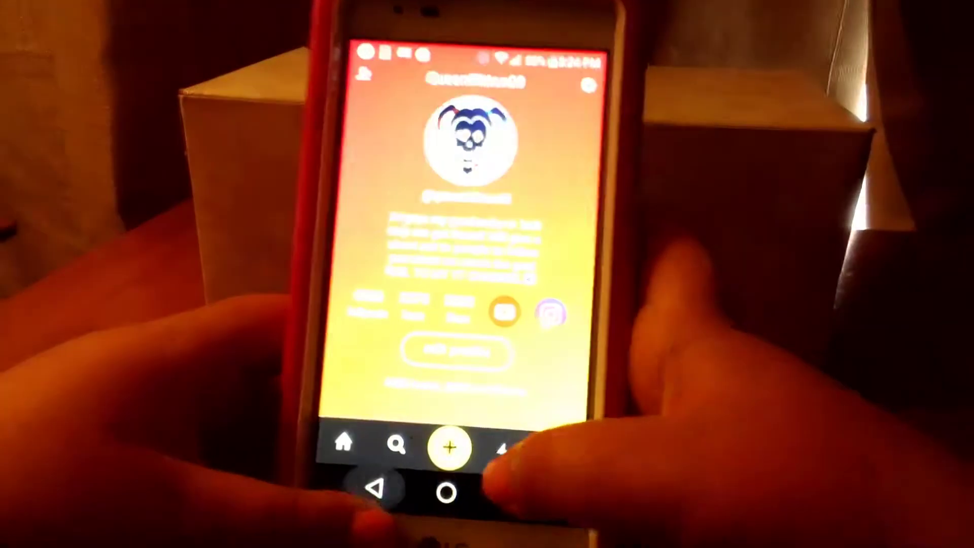
# Step: Check the notifications list, then return to the full-screen video feed
pyautogui.click(538, 392)
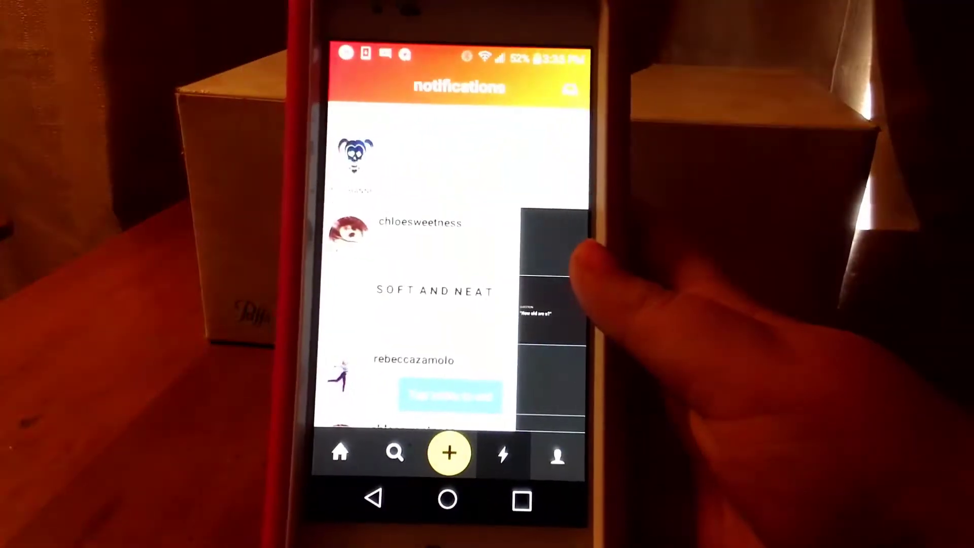
pyautogui.scroll(-3, 457, 305)
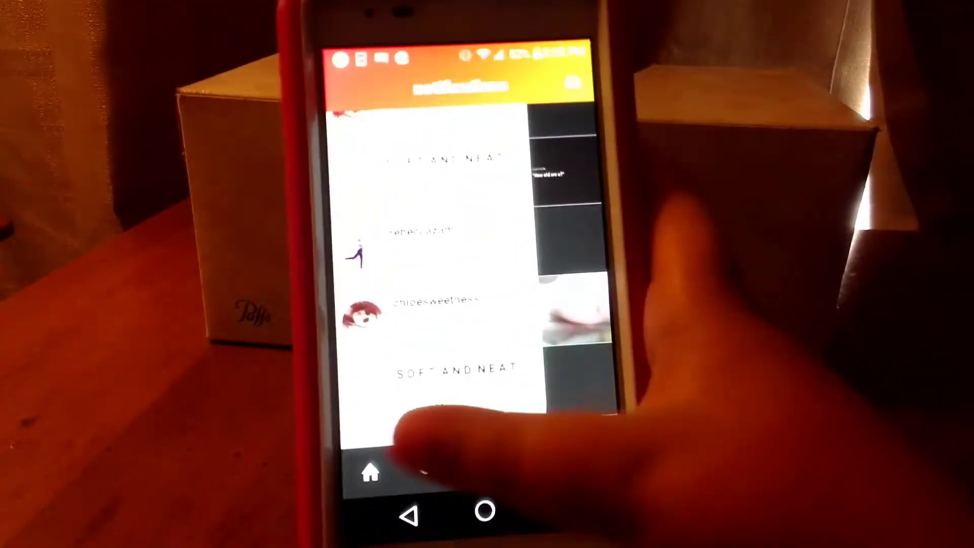
pyautogui.click(371, 472)
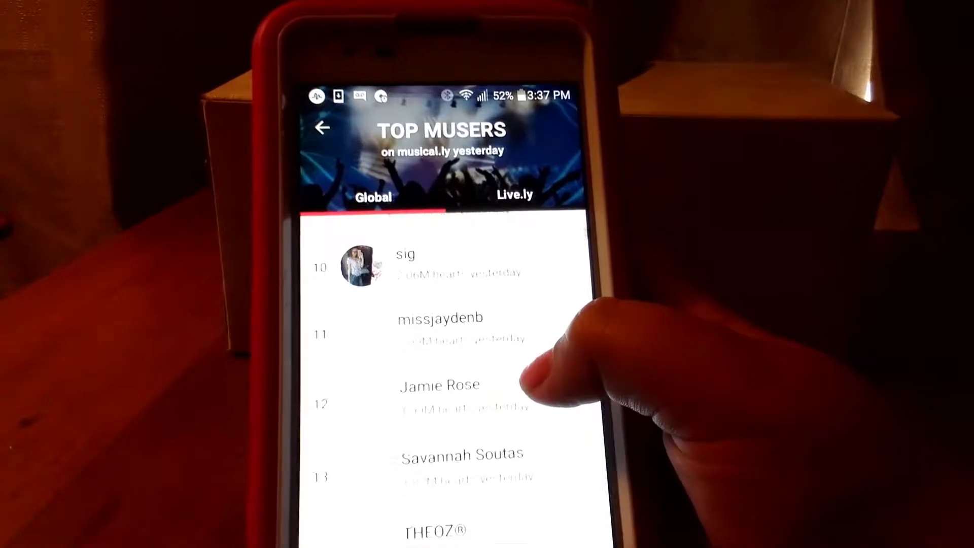
pyautogui.scroll(-2, 456, 366)
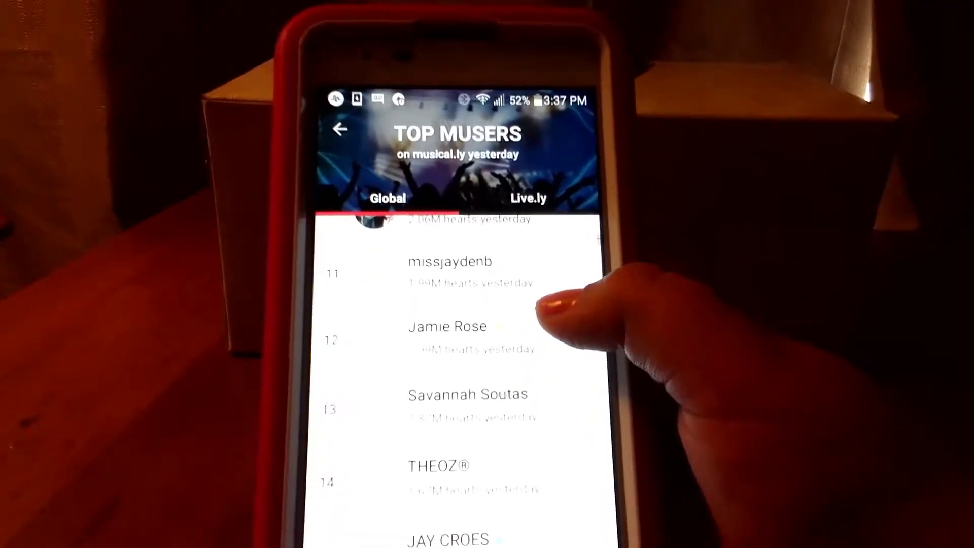